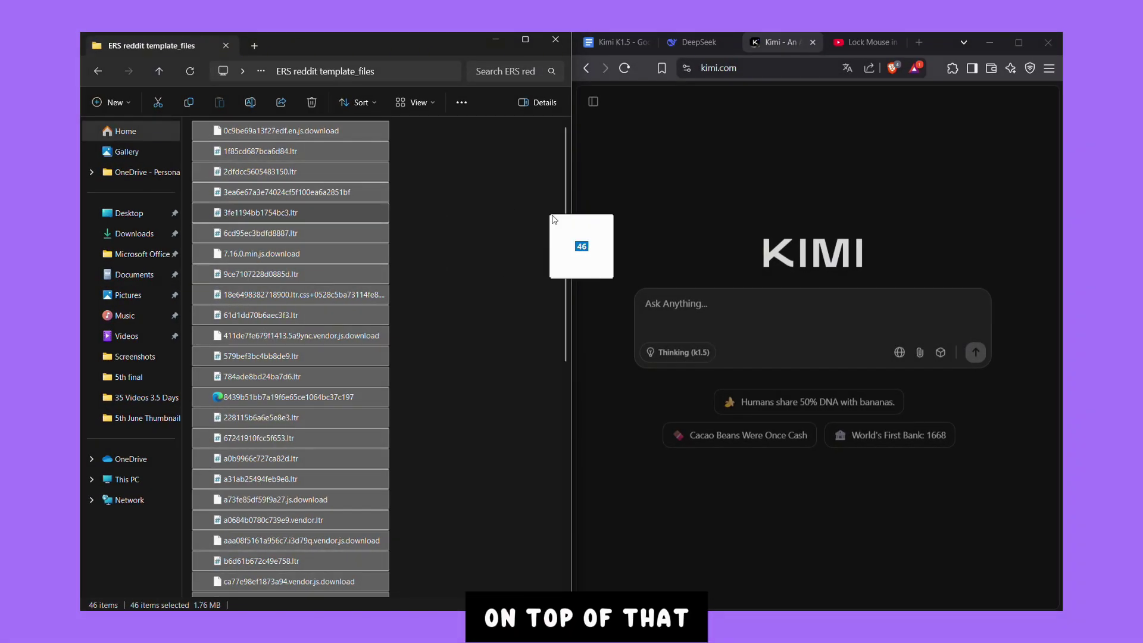
# Step: Attach the 46 'ERS reddit template_files' files to Kimi's prompt and scroll through all the attachments
pyautogui.moveTo(581, 242); pyautogui.dragTo(740, 273)
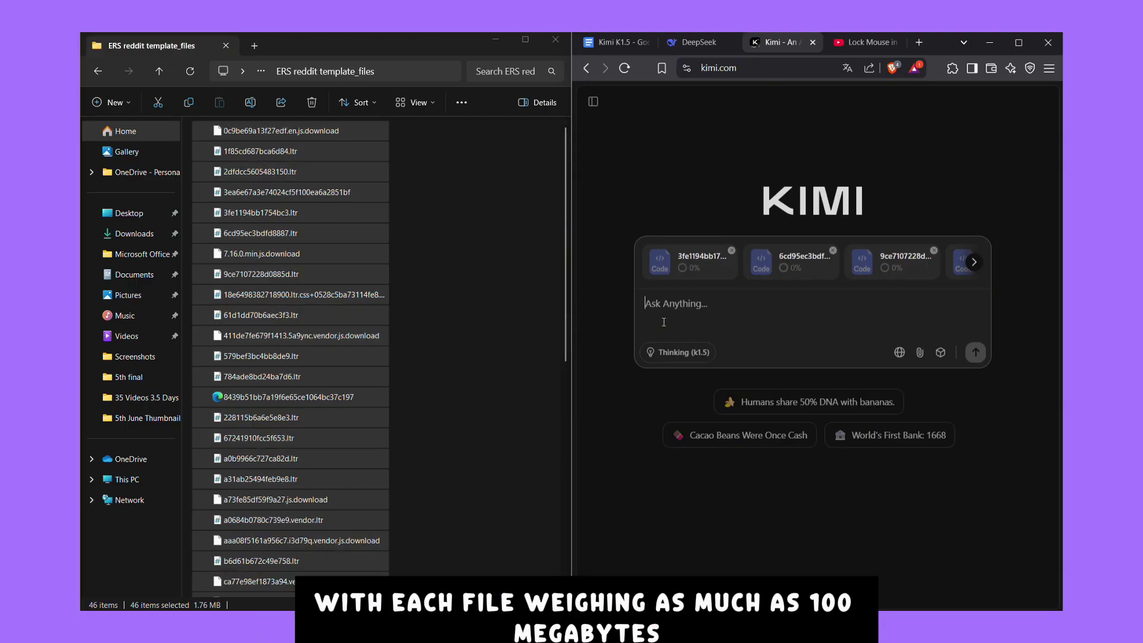
pyautogui.click(974, 263)
pyautogui.click(974, 264)
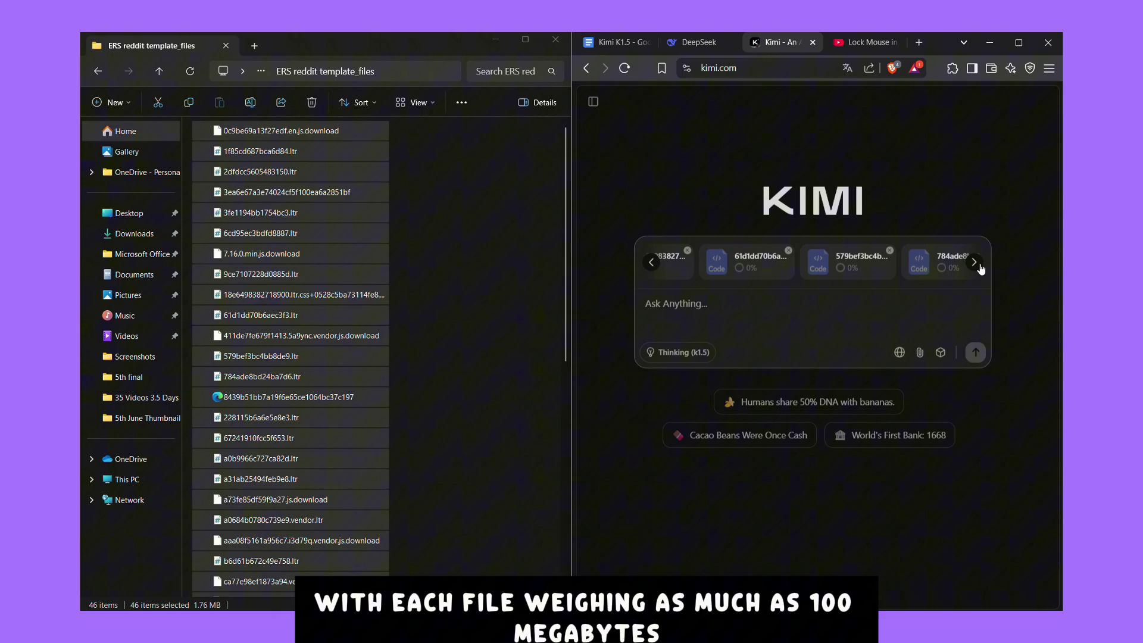
pyautogui.click(974, 263)
pyautogui.click(975, 263)
pyautogui.click(981, 268)
pyautogui.click(980, 268)
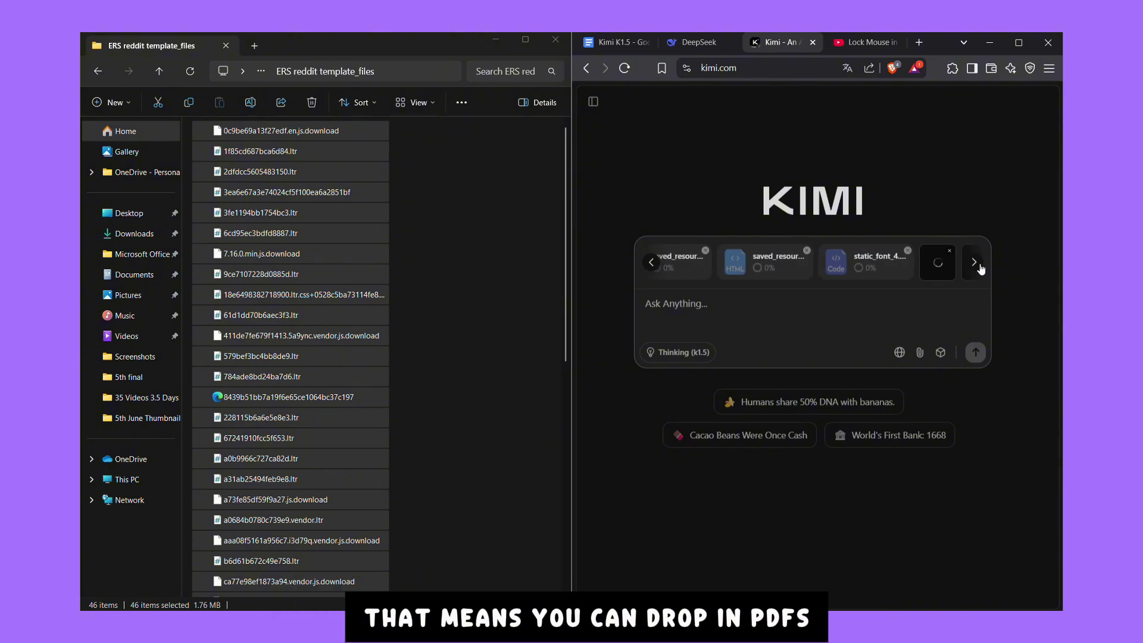
pyautogui.click(981, 268)
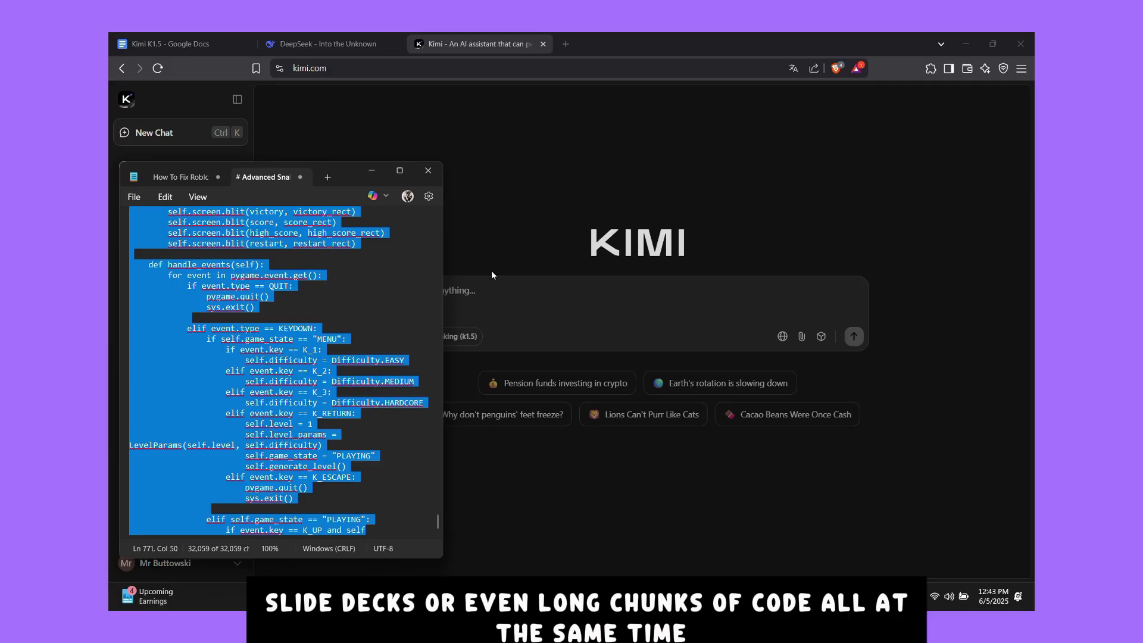
# Step: Send Kimi the pasted code, then ask it to write a 1500-word story
pyautogui.click(536, 287)
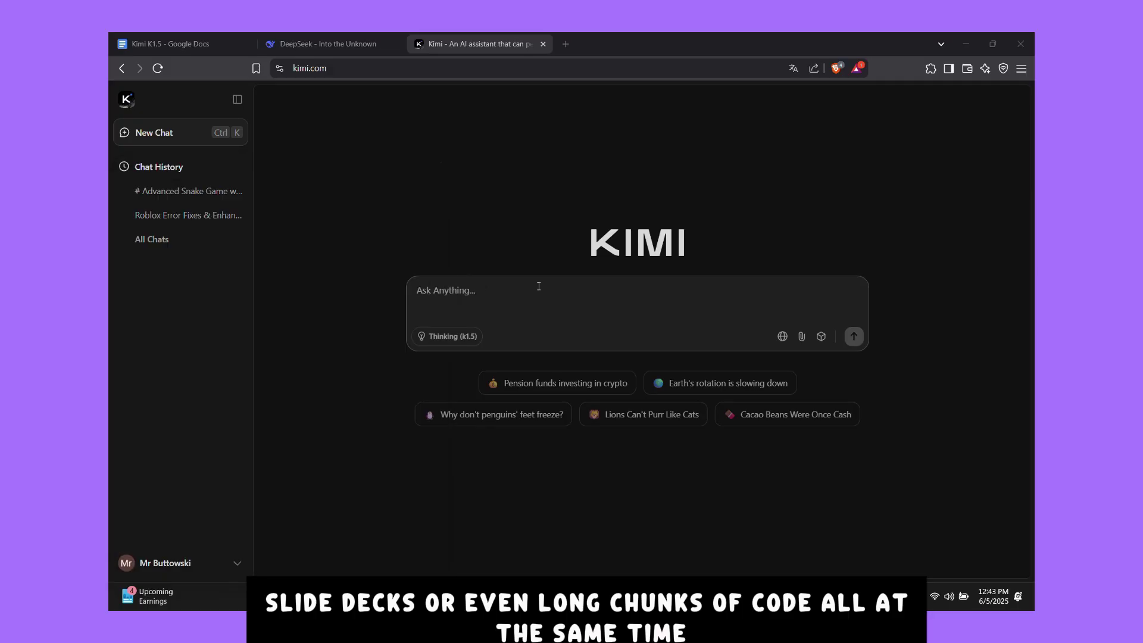
pyautogui.hotkey('ctrl', 'v')
pyautogui.press('Return')
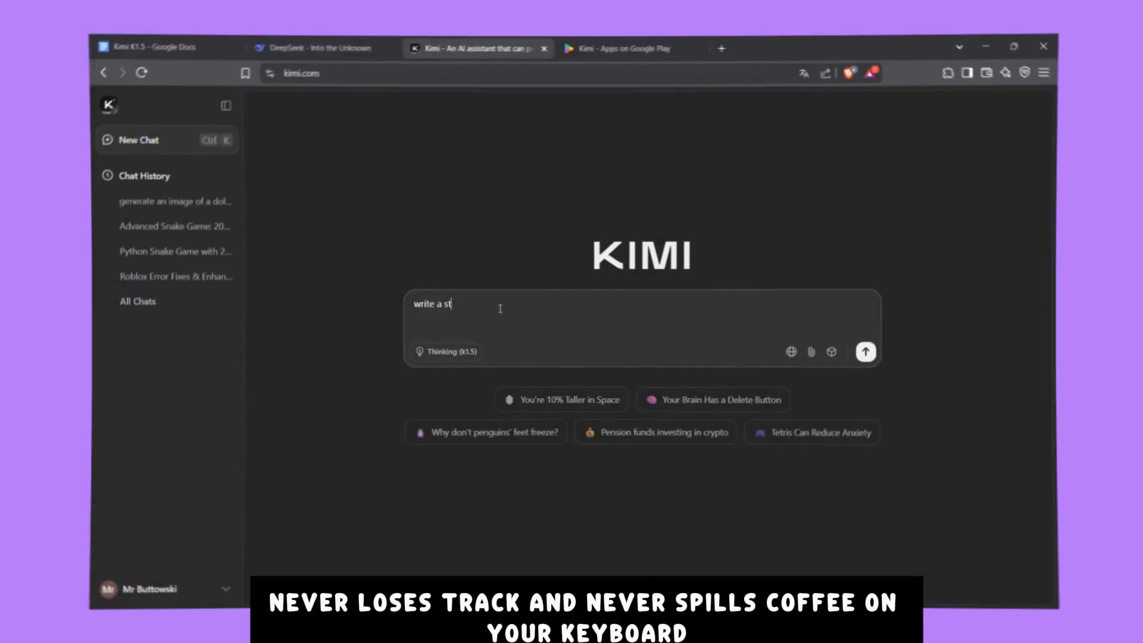
pyautogui.write('tory for m')
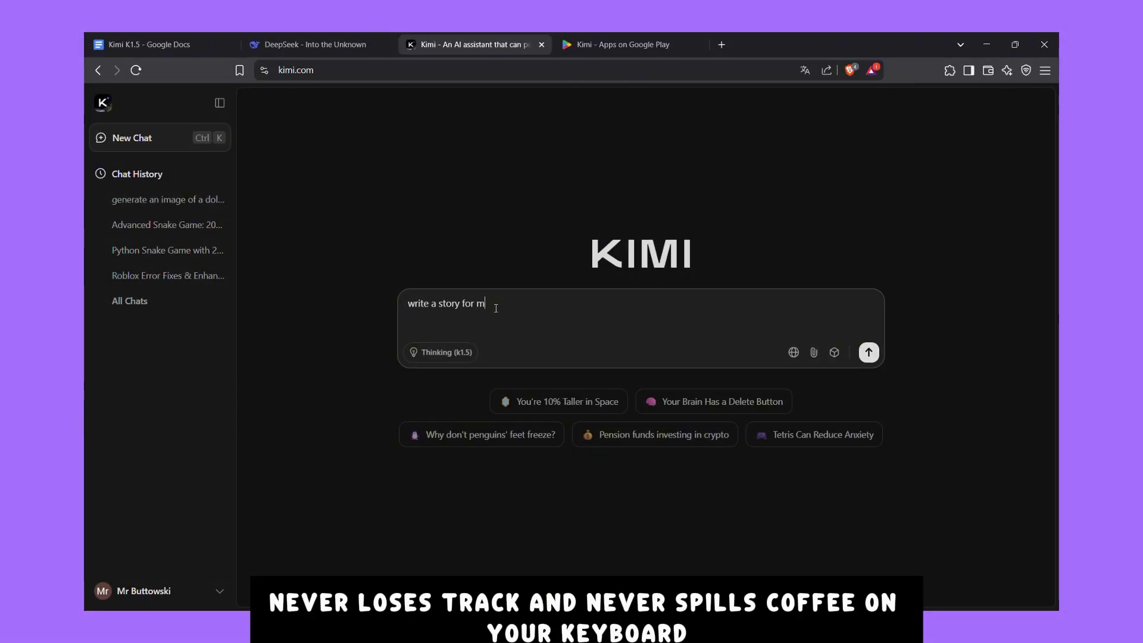
pyautogui.write('e in 1500 words')
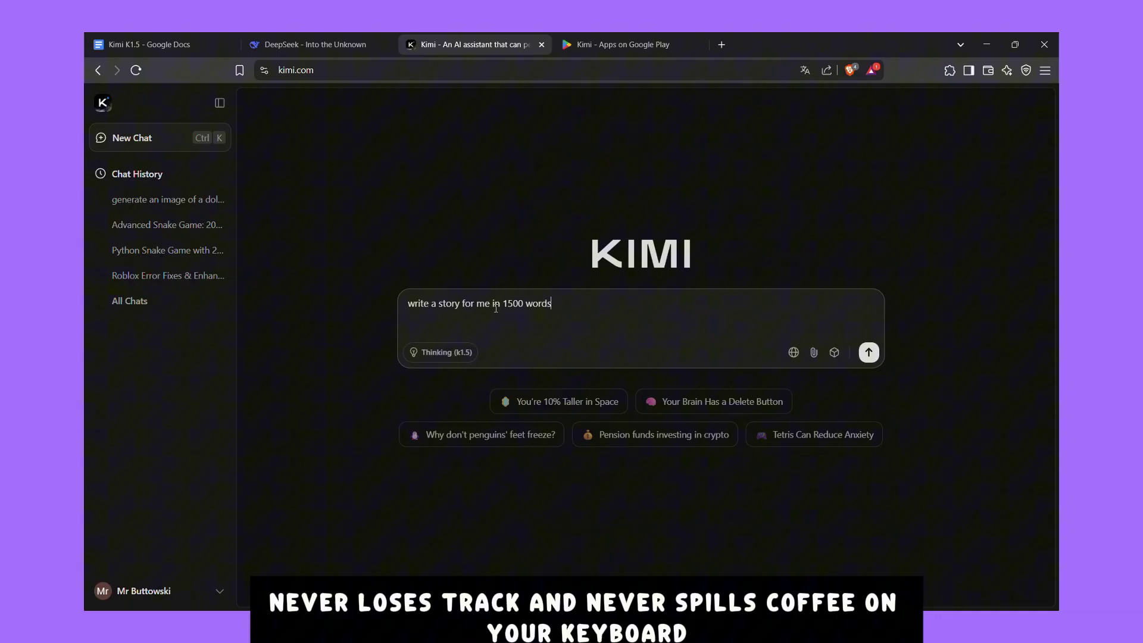
pyautogui.press('Return')
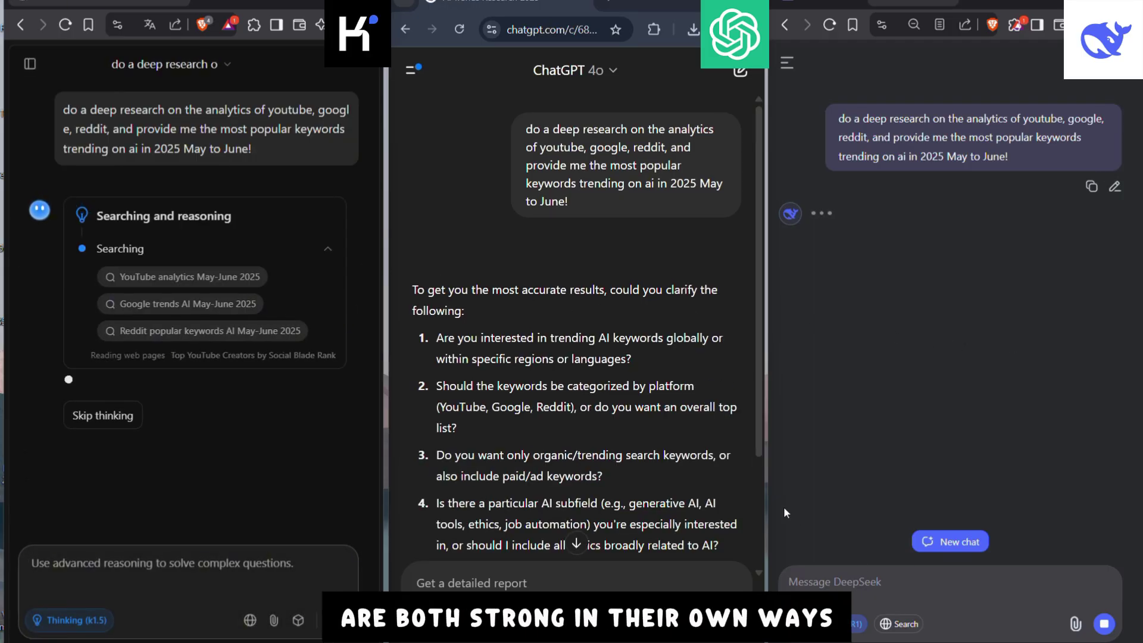
# Step: Answer 'yes' to ChatGPT's clarifying questions so its AI-keyword deep research begins
pyautogui.scroll(-3, 724, 434)
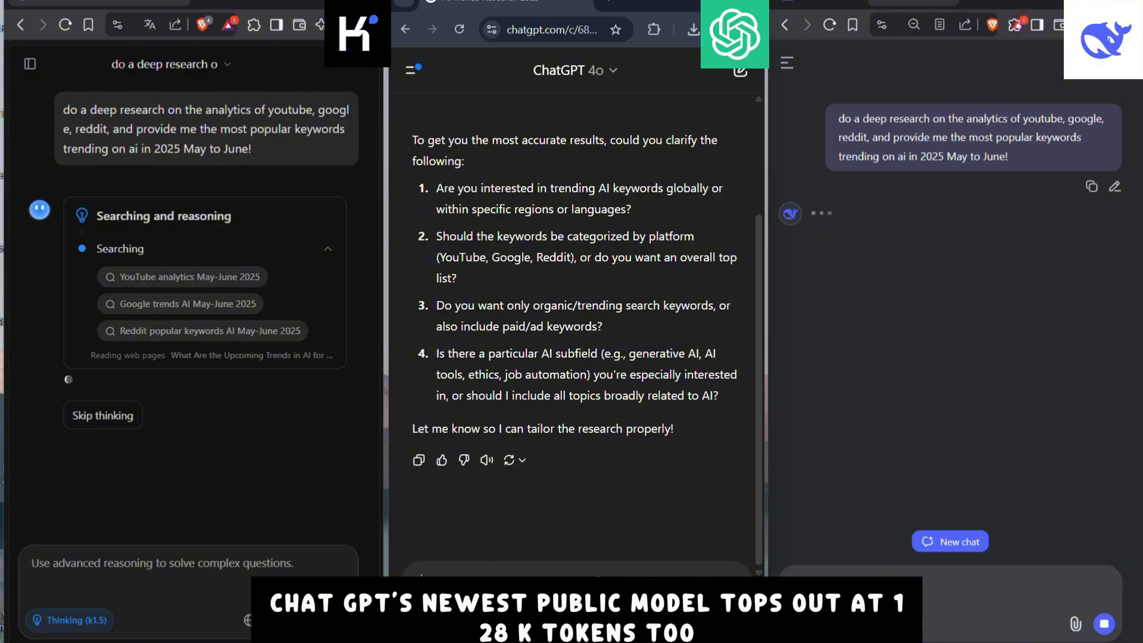
pyautogui.write('yes')
pyautogui.press('Return')
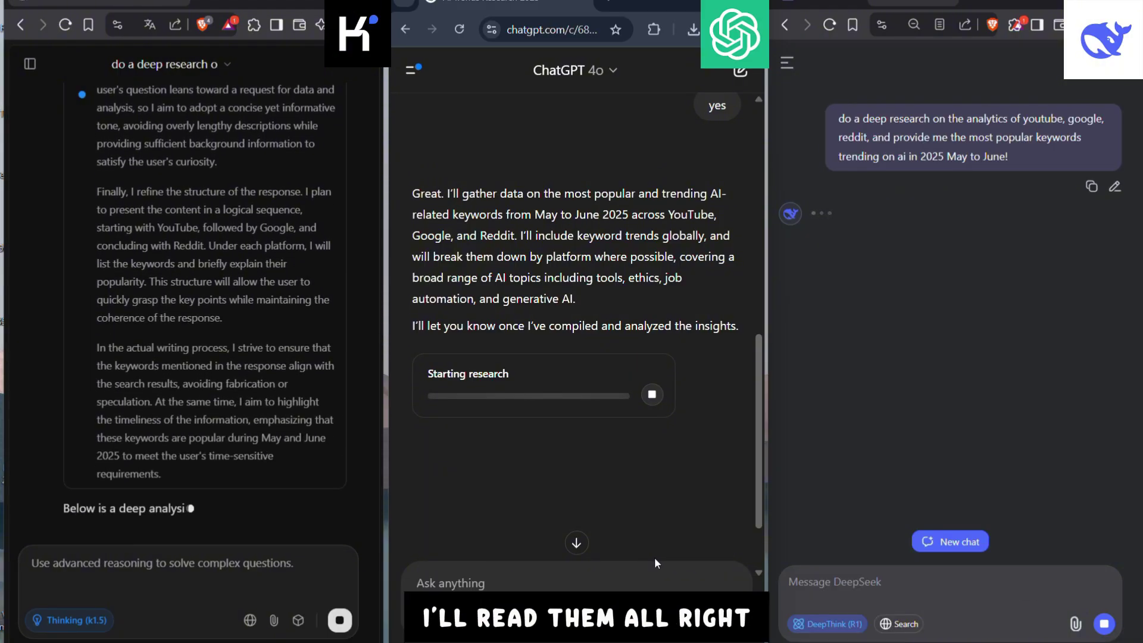
pyautogui.click(577, 543)
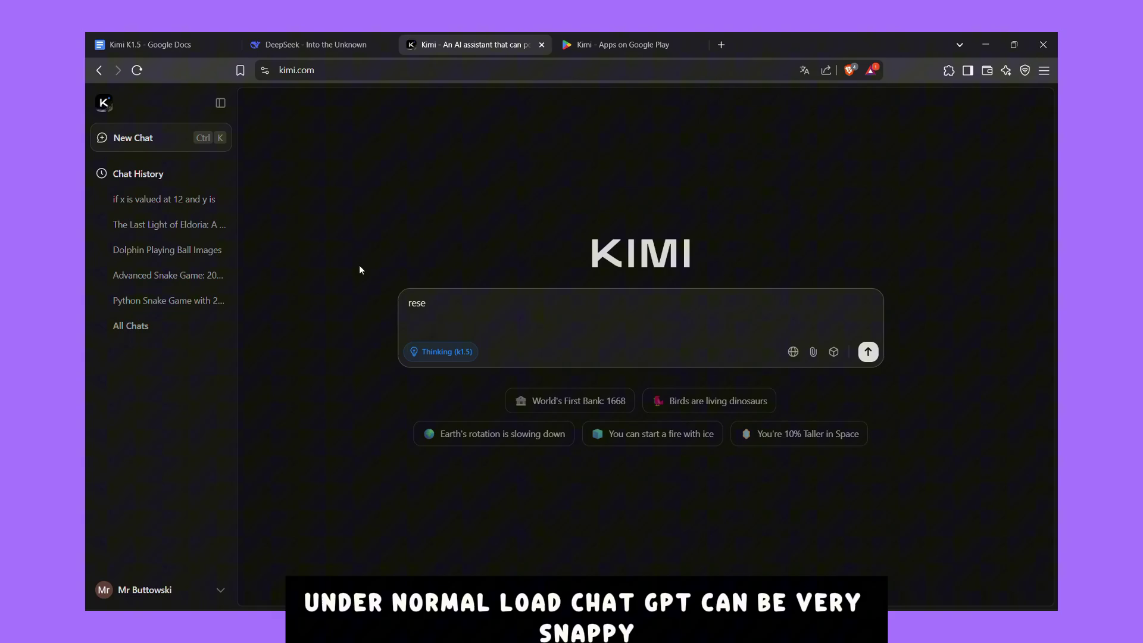
# Step: Ask Kimi to research historical mass movements from 1800 to 2020
pyautogui.write('arch for historia')
pyautogui.write('l eve')
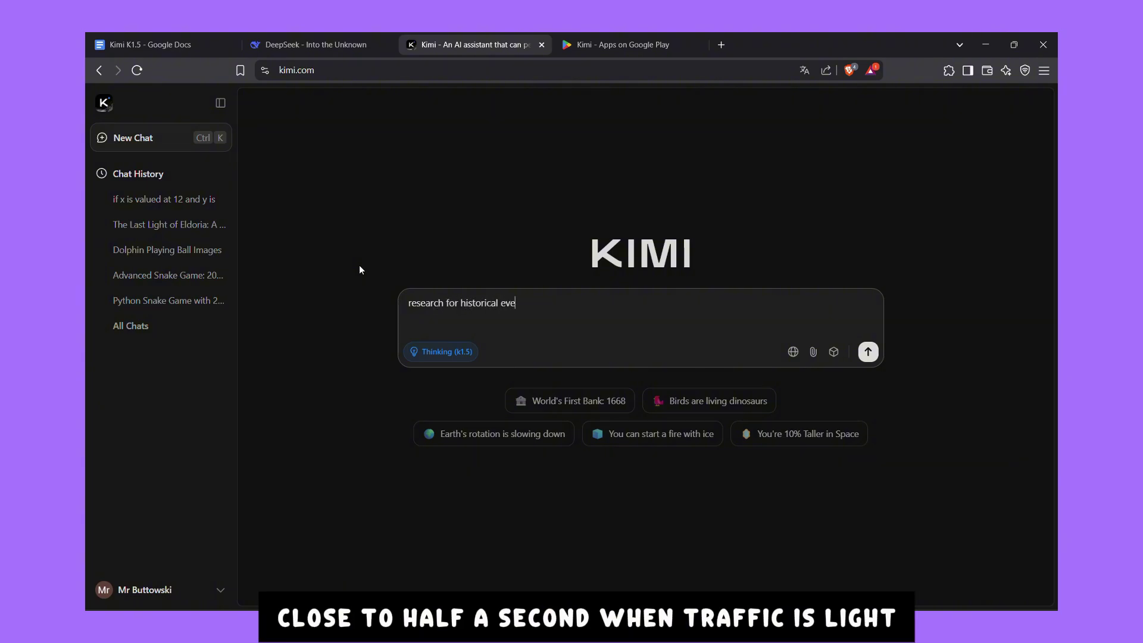
pyautogui.write('nts of h')
pyautogui.write('as')
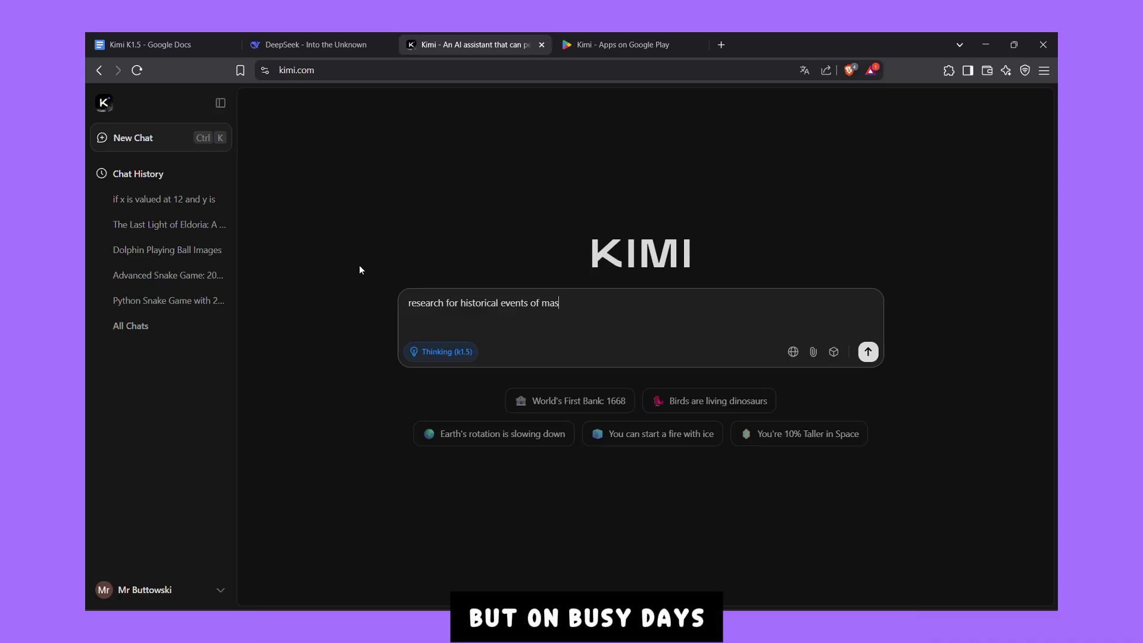
pyautogui.write('s movment t')
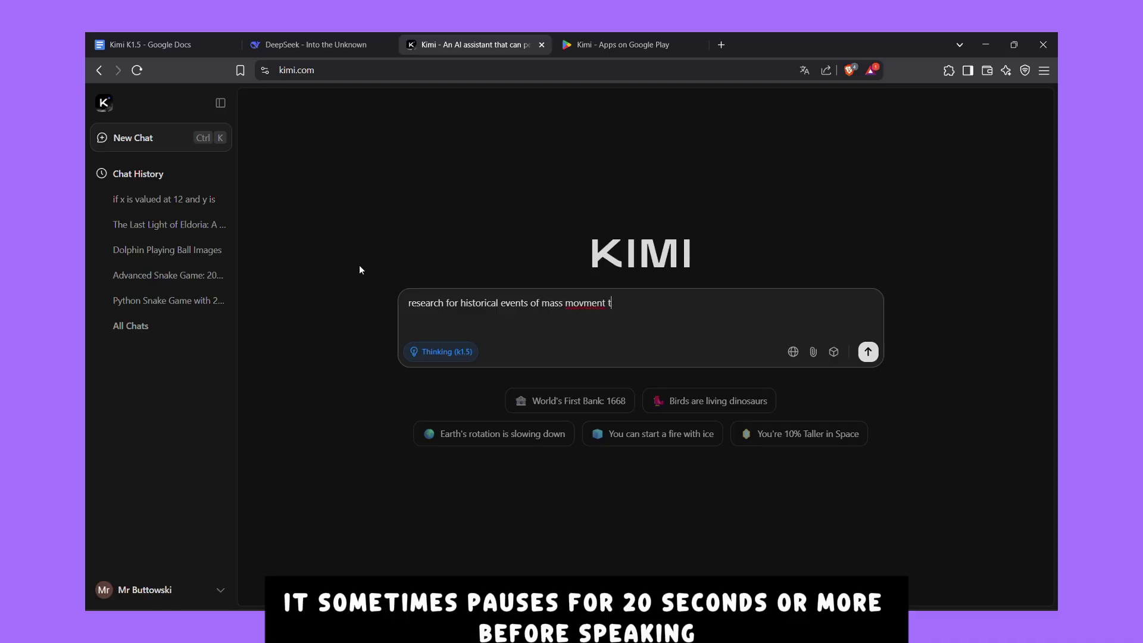
pyautogui.write('hroughtout the')
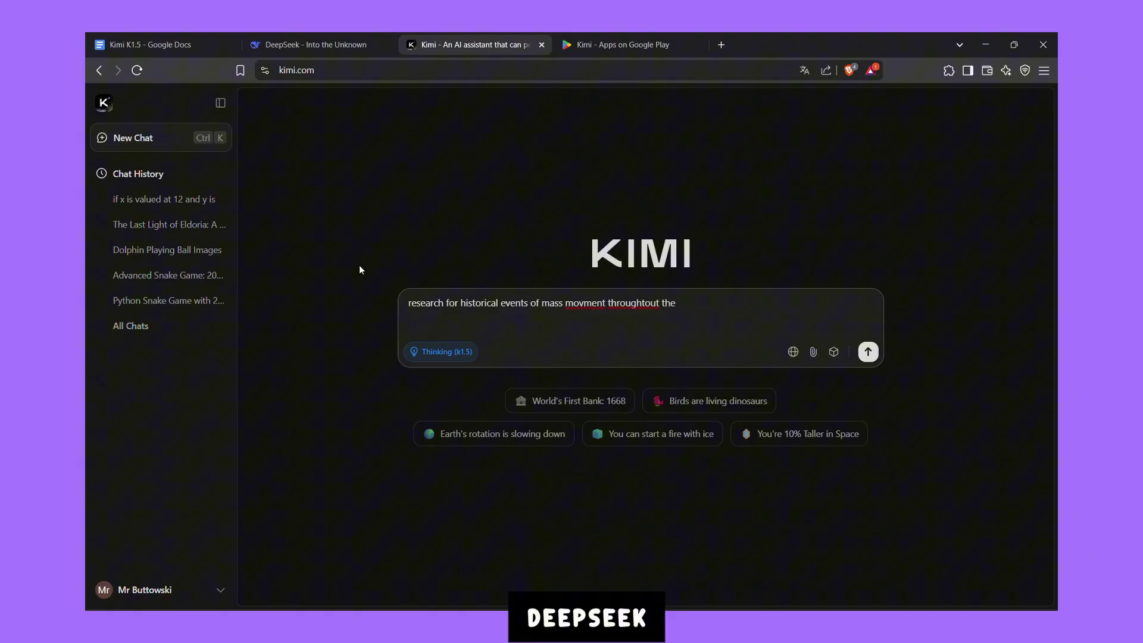
pyautogui.write(' histr')
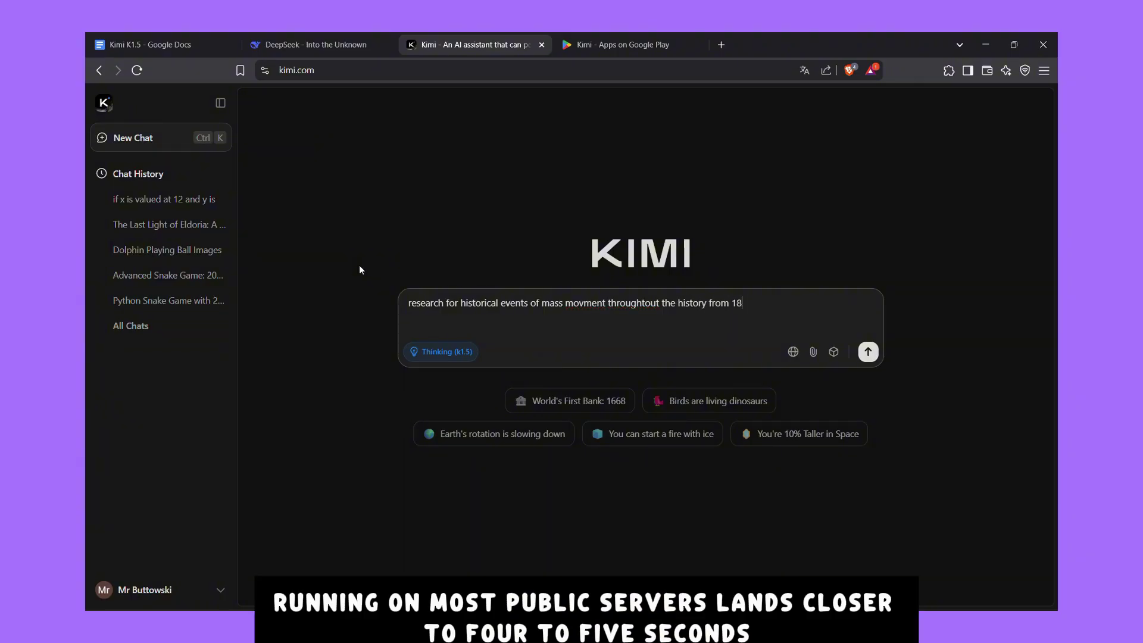
pyautogui.write('00 to 2020')
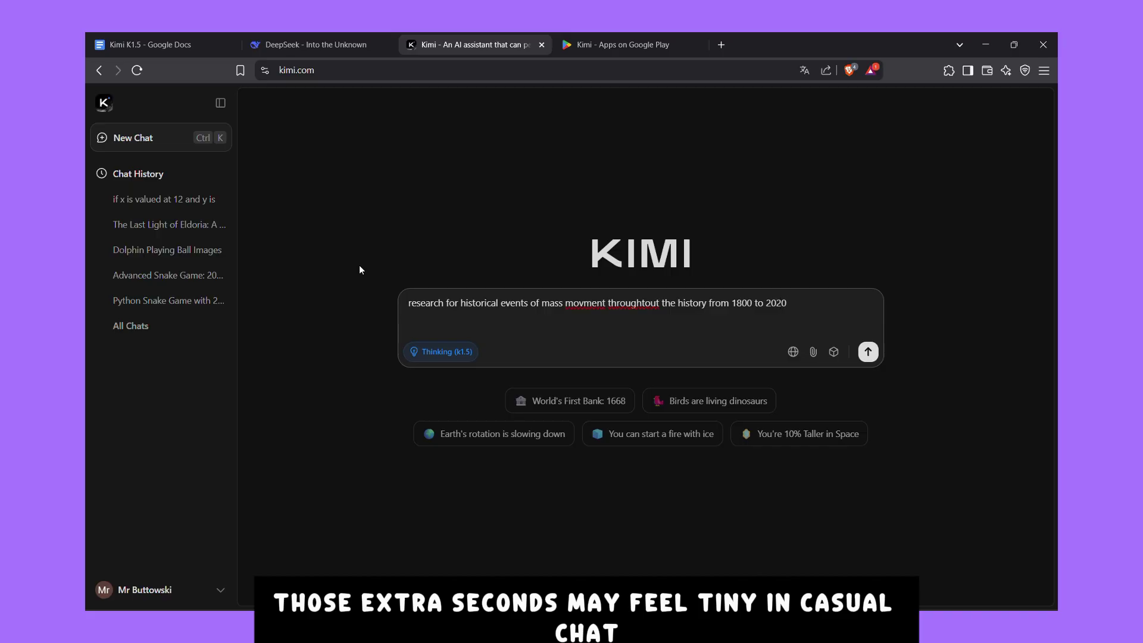
pyautogui.press('Return')
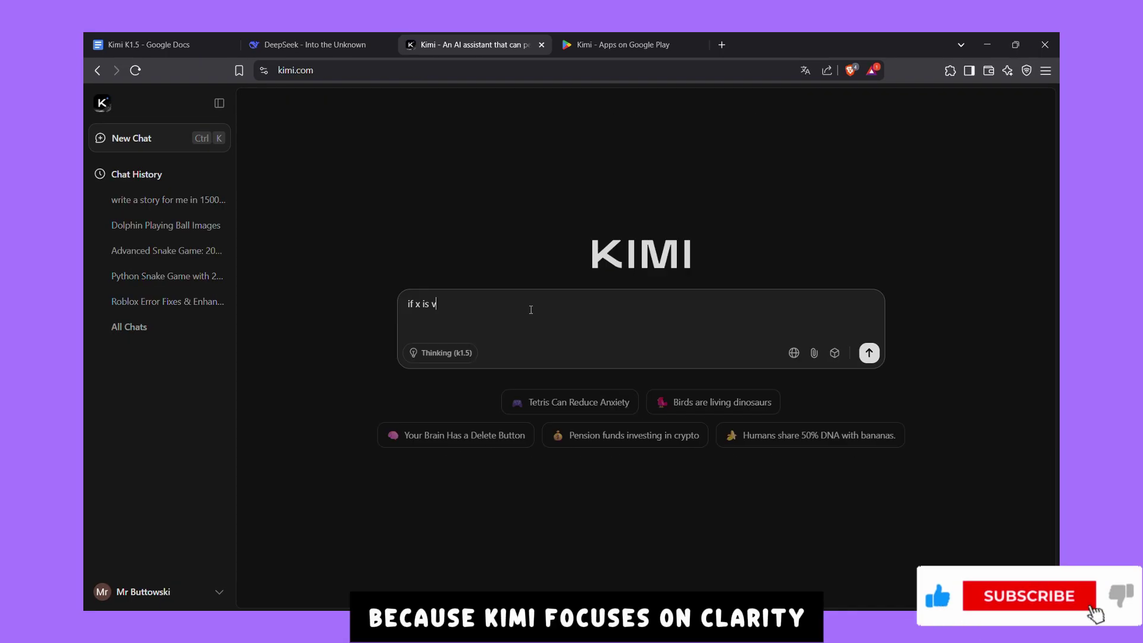
# Step: Draft 'if x is valued at 12 and y is valued at 39, find the third point of triangle' without sending
pyautogui.write('alued at 1')
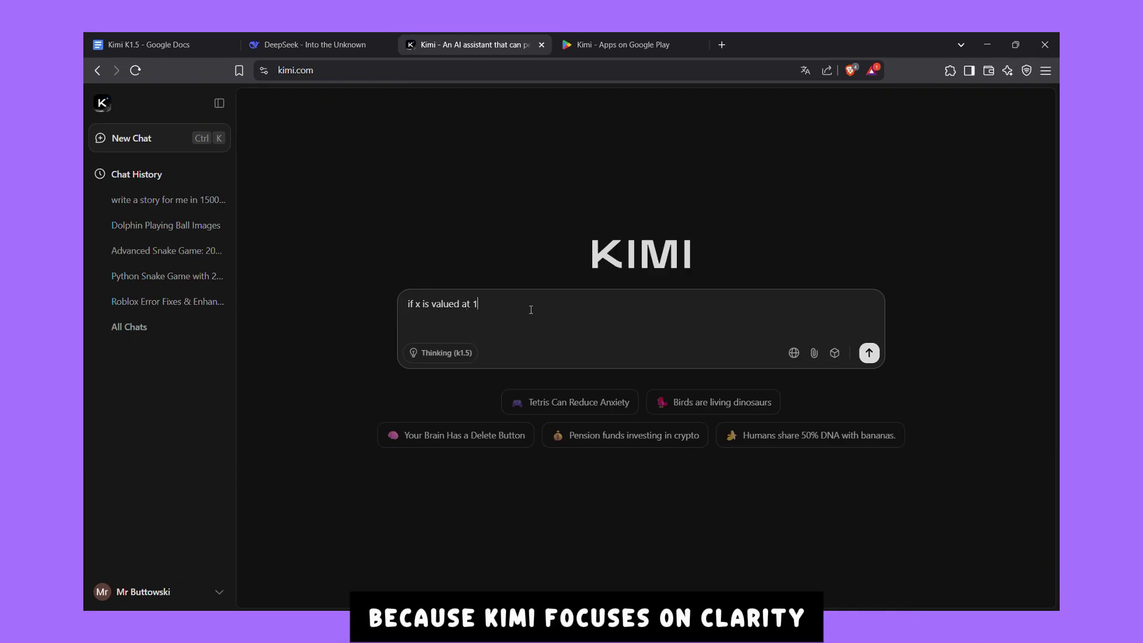
pyautogui.write('2 and y is v')
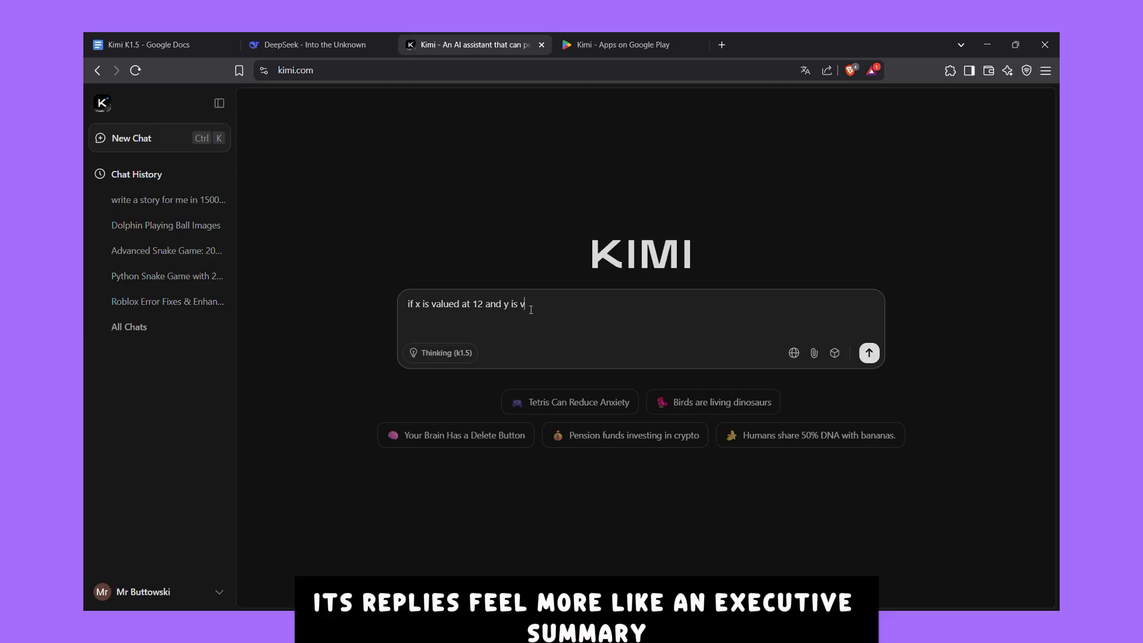
pyautogui.write('alued at 39, find')
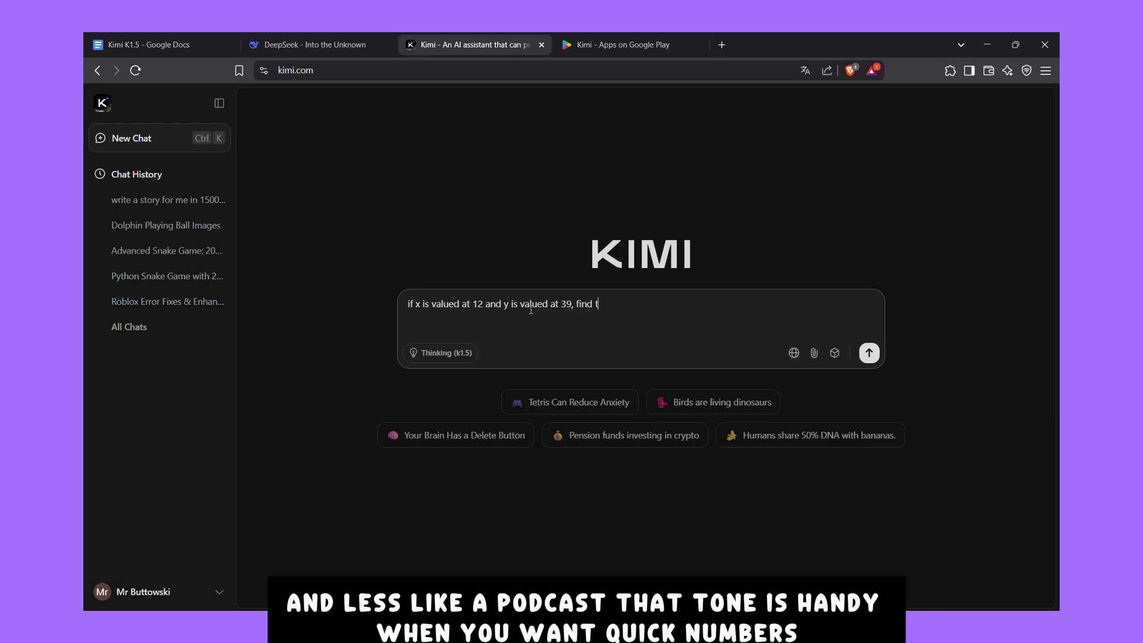
pyautogui.write('third ')
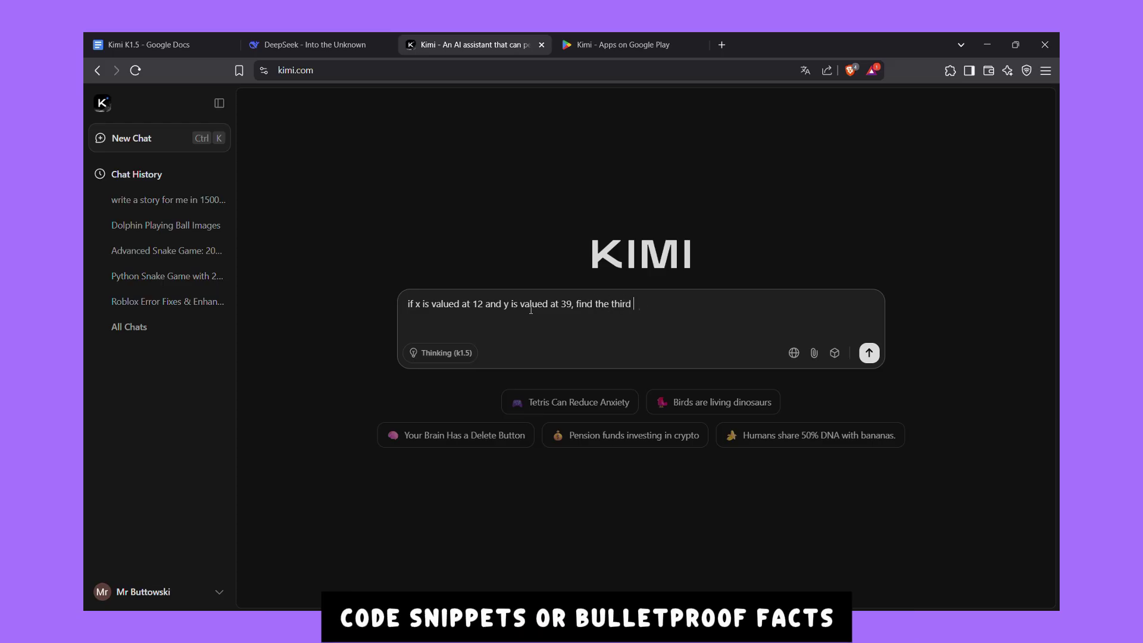
pyautogui.write('point of')
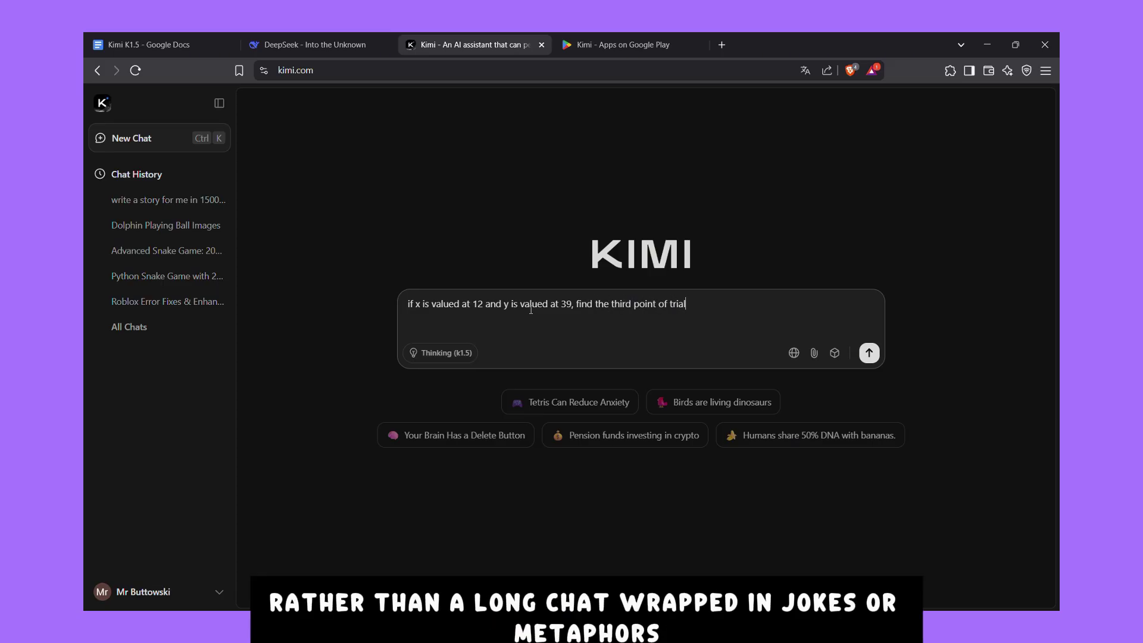
pyautogui.write(' triangle a')
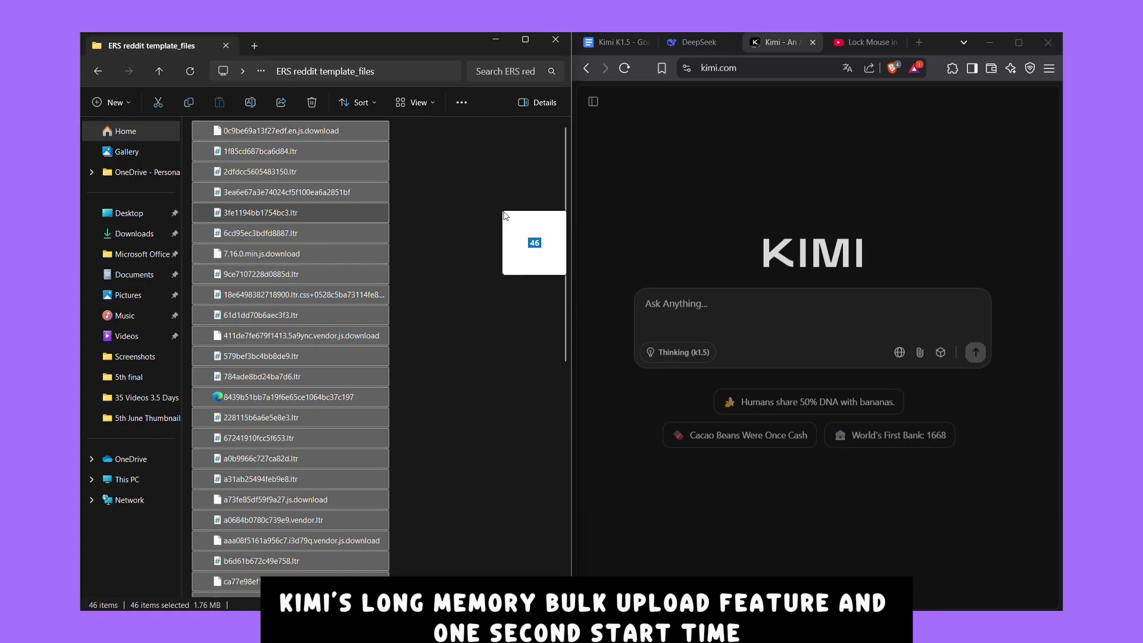
# Step: Drop the 46 selected 'ERS reddit template_files' files onto Kimi's upload zone
pyautogui.moveTo(504, 213); pyautogui.dragTo(798, 240)
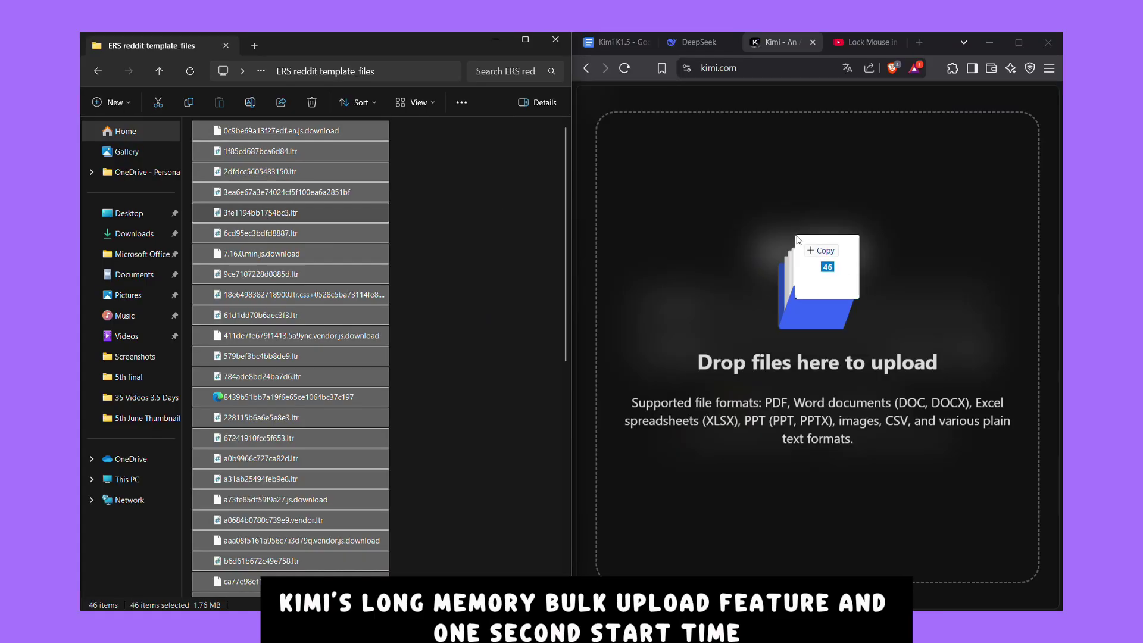